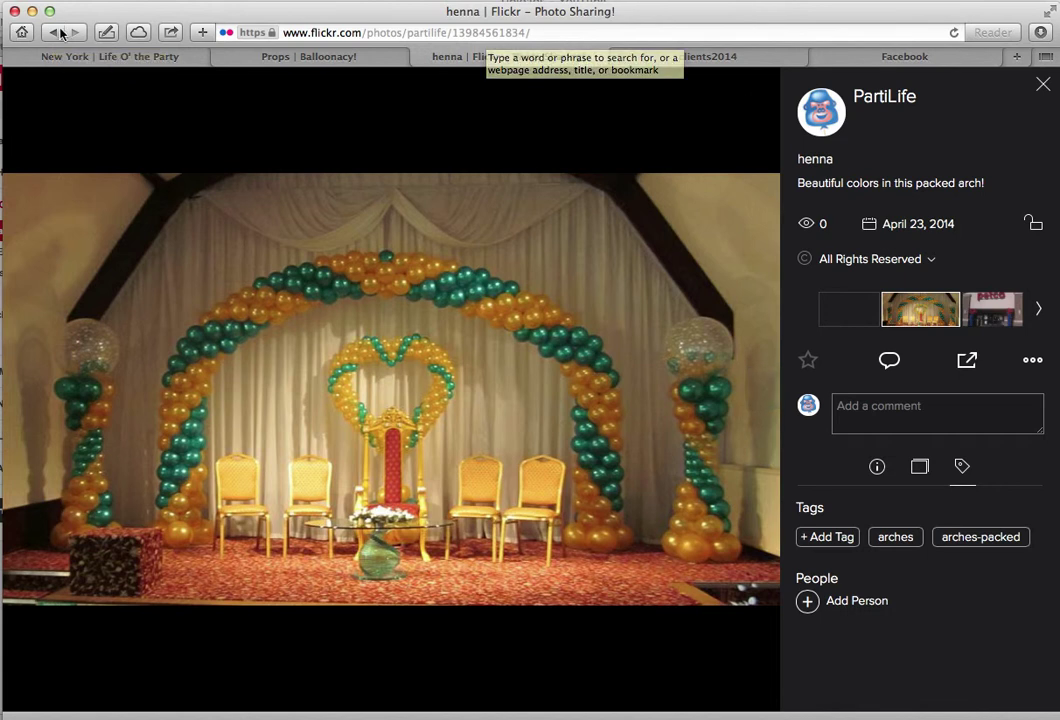
Step: Go back to the photostream and reopen the henna balloon-arch photo's page
click(53, 32)
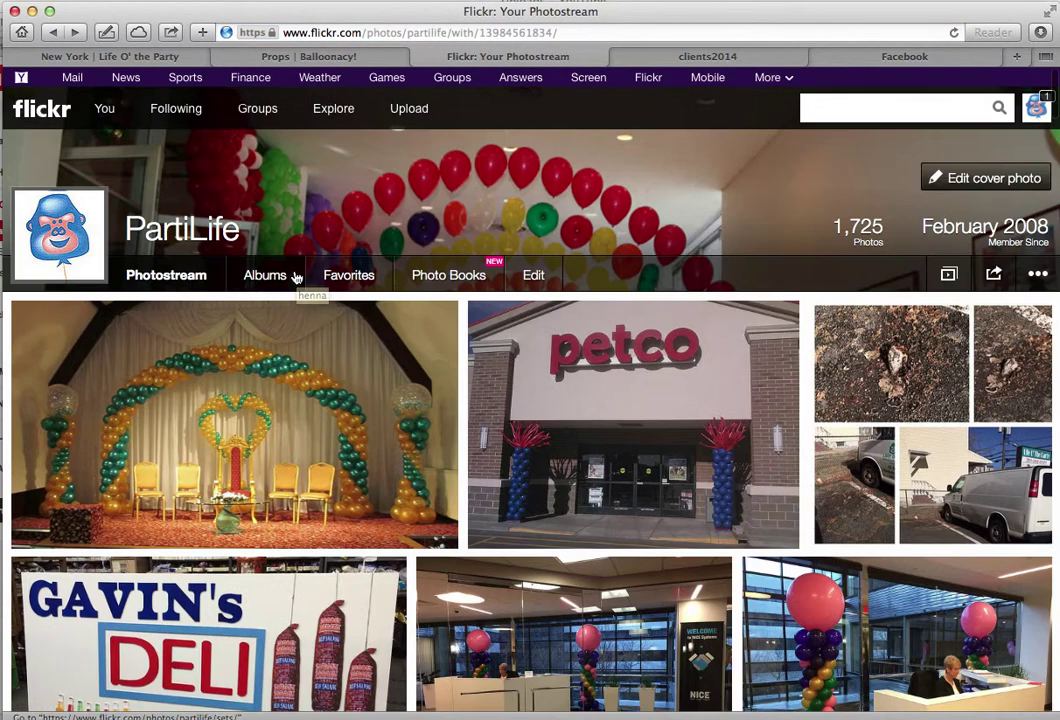
click(283, 425)
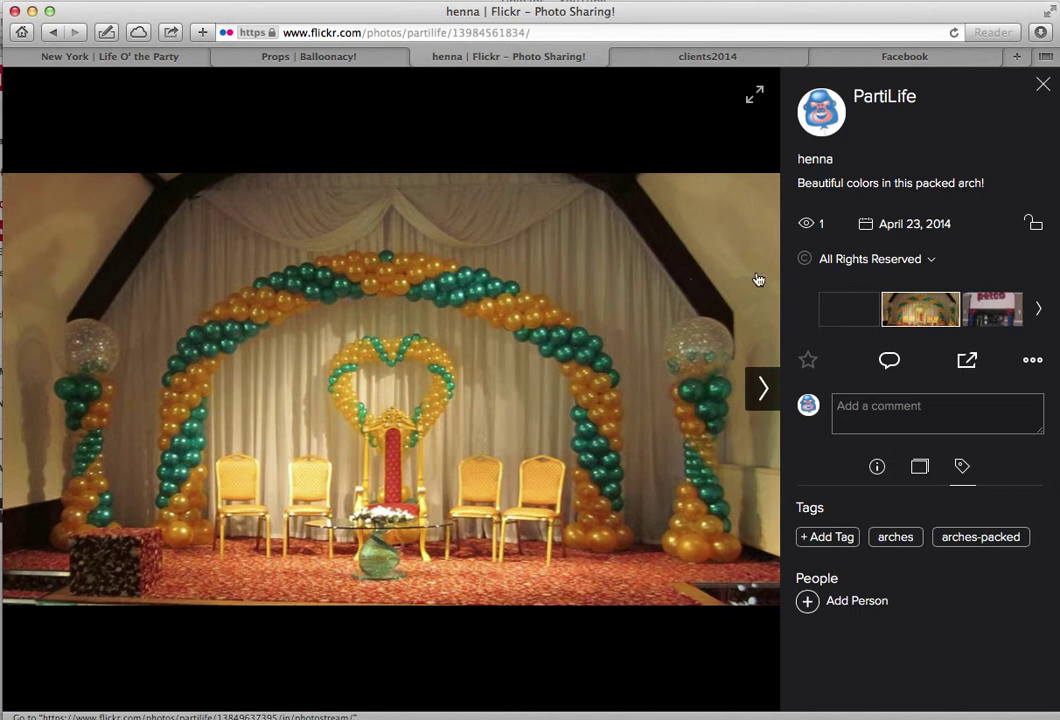
Step: Permanently delete the henna photo from More Actions and scroll the updated photostream
click(1033, 364)
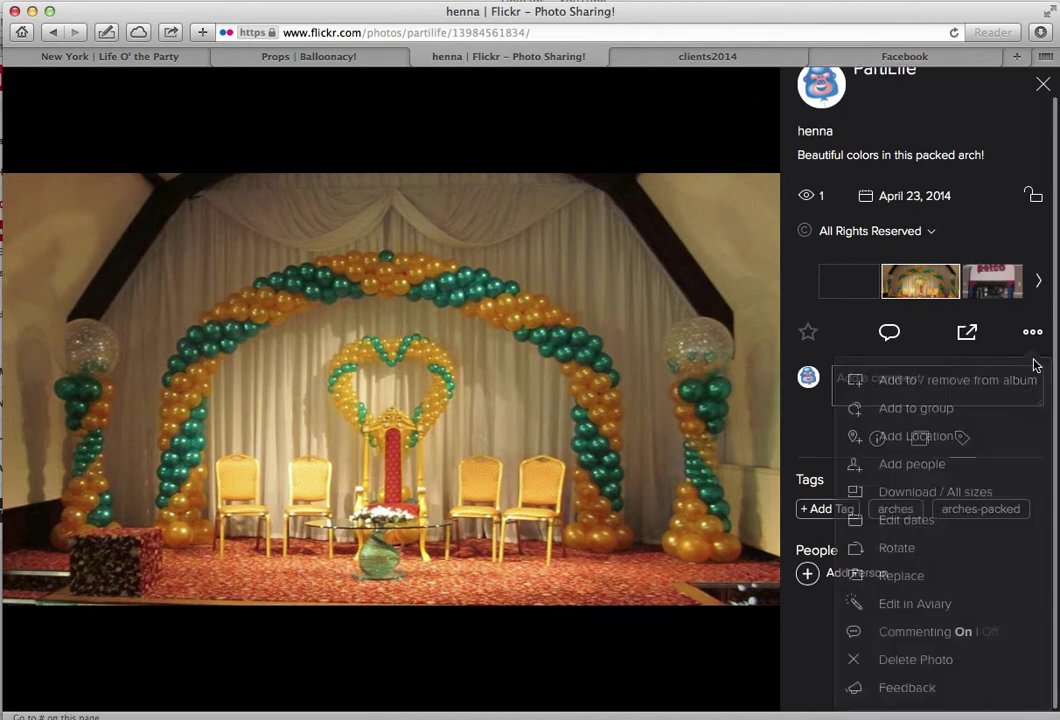
click(896, 659)
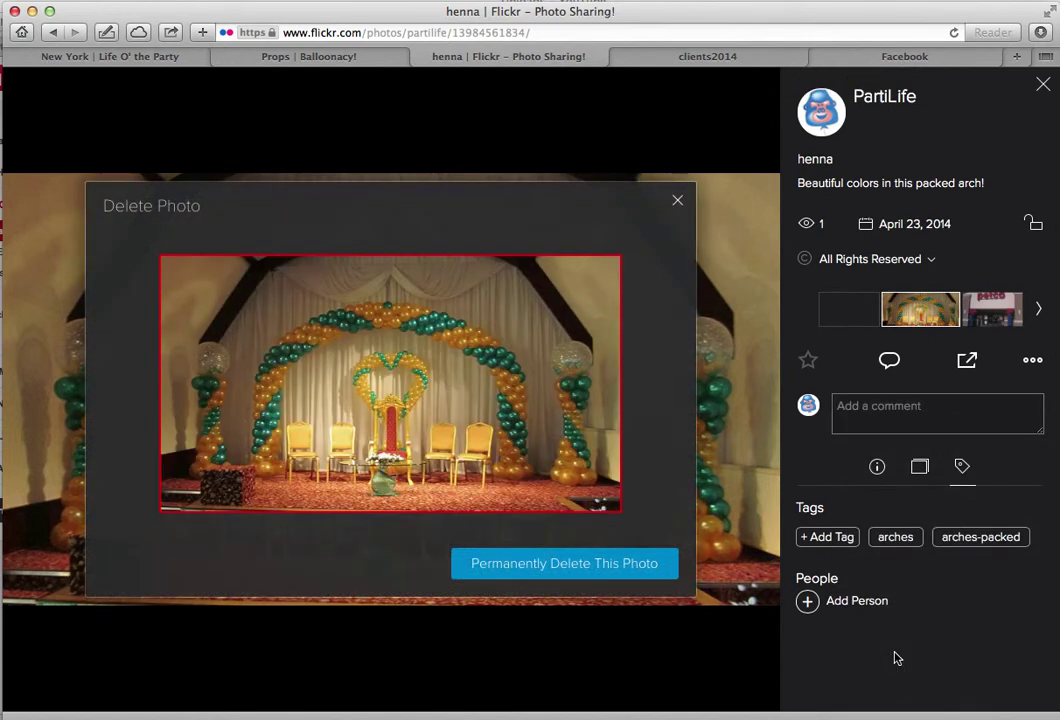
click(654, 574)
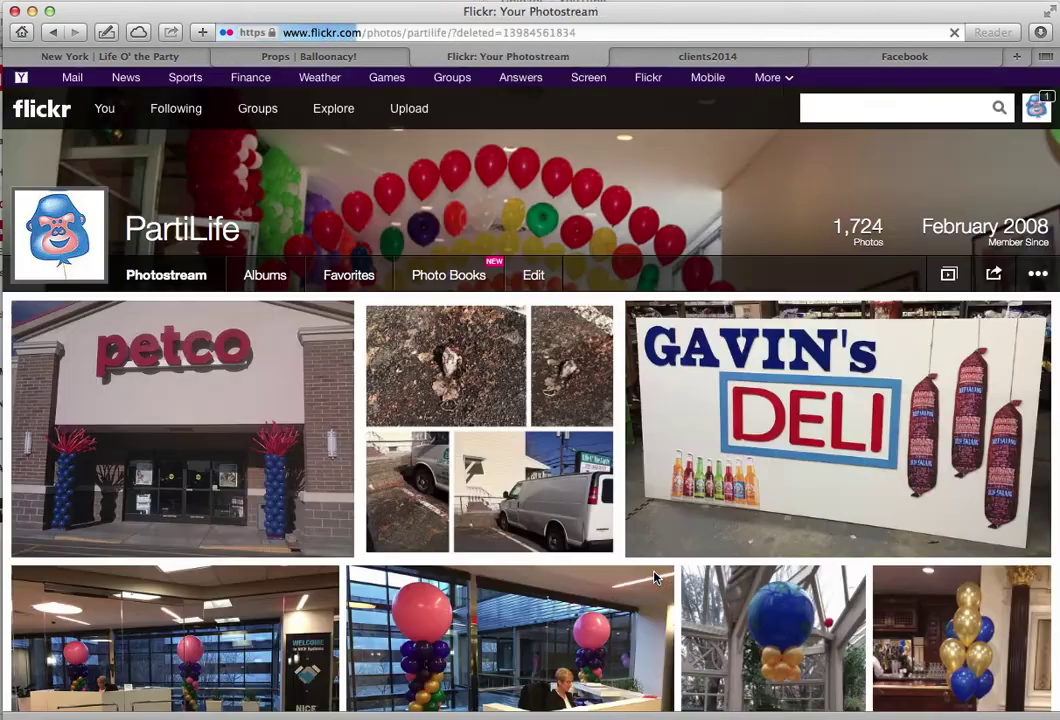
scroll(440, 503, down, 3)
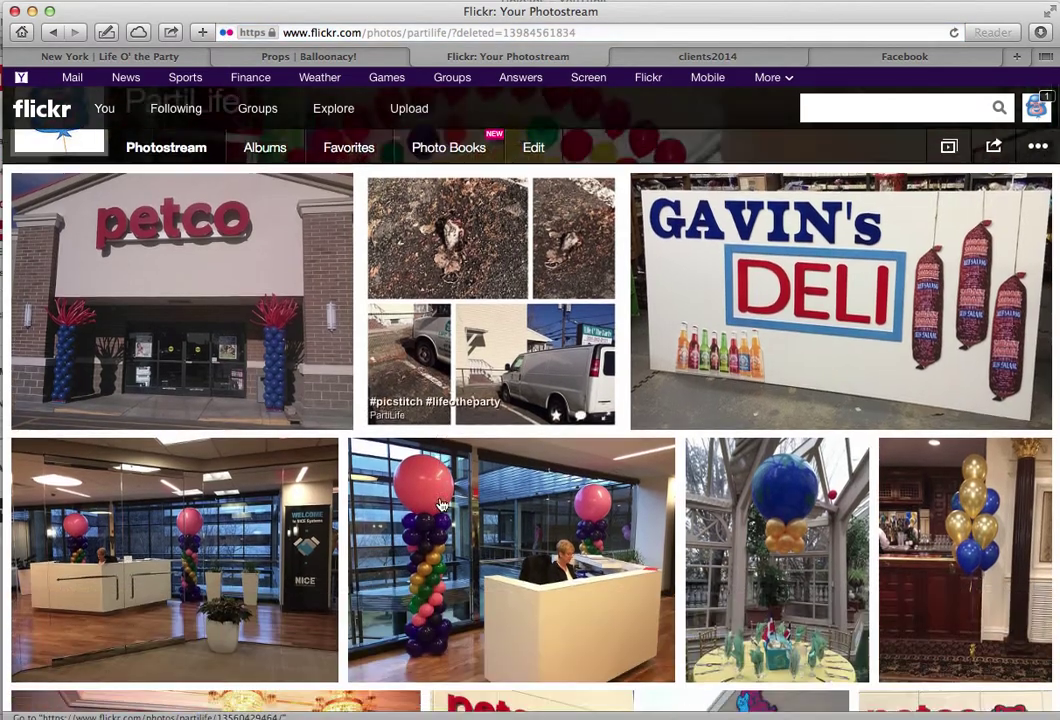
scroll(440, 503, down, 3)
scroll(440, 503, down, 6)
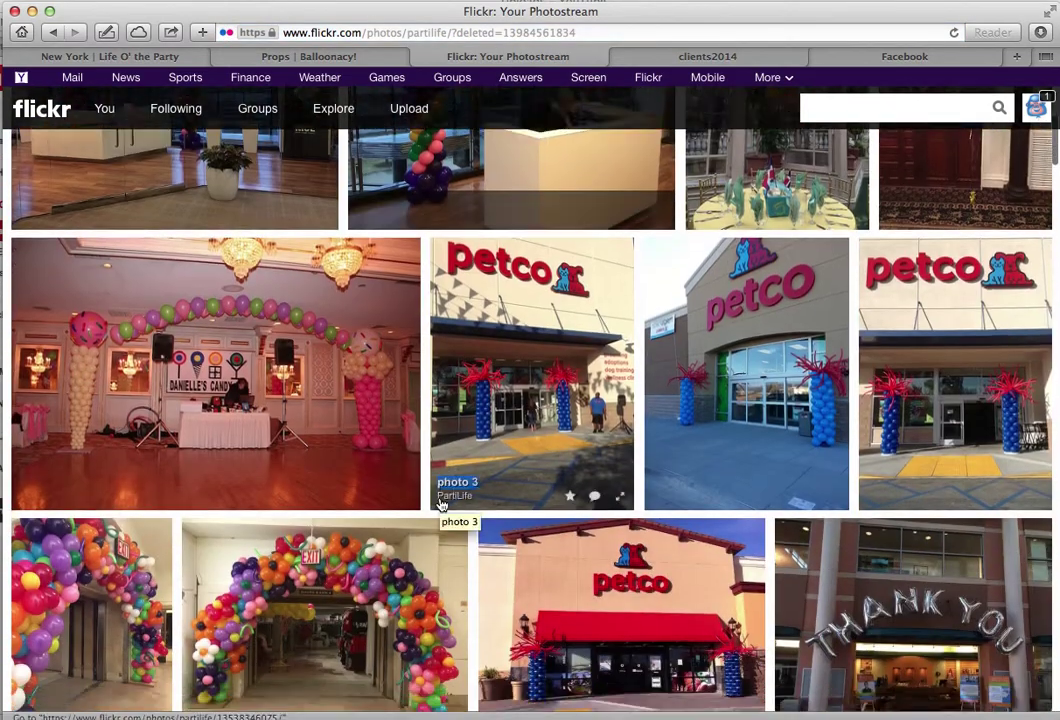
scroll(440, 503, down, 10)
scroll(440, 503, up, 20)
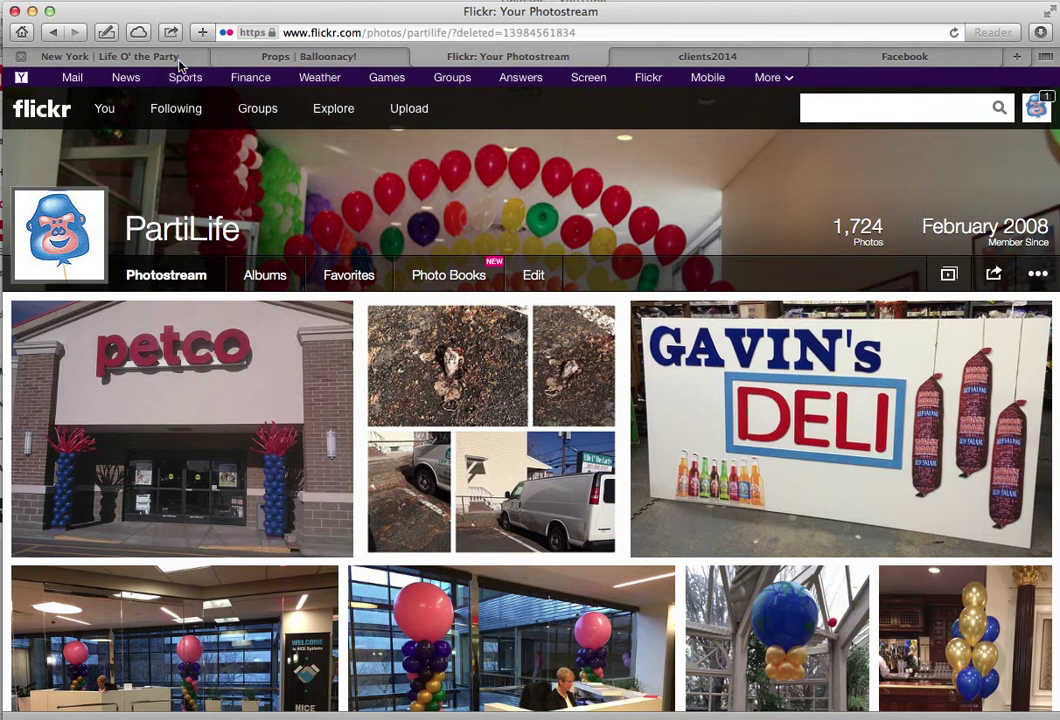
click(180, 60)
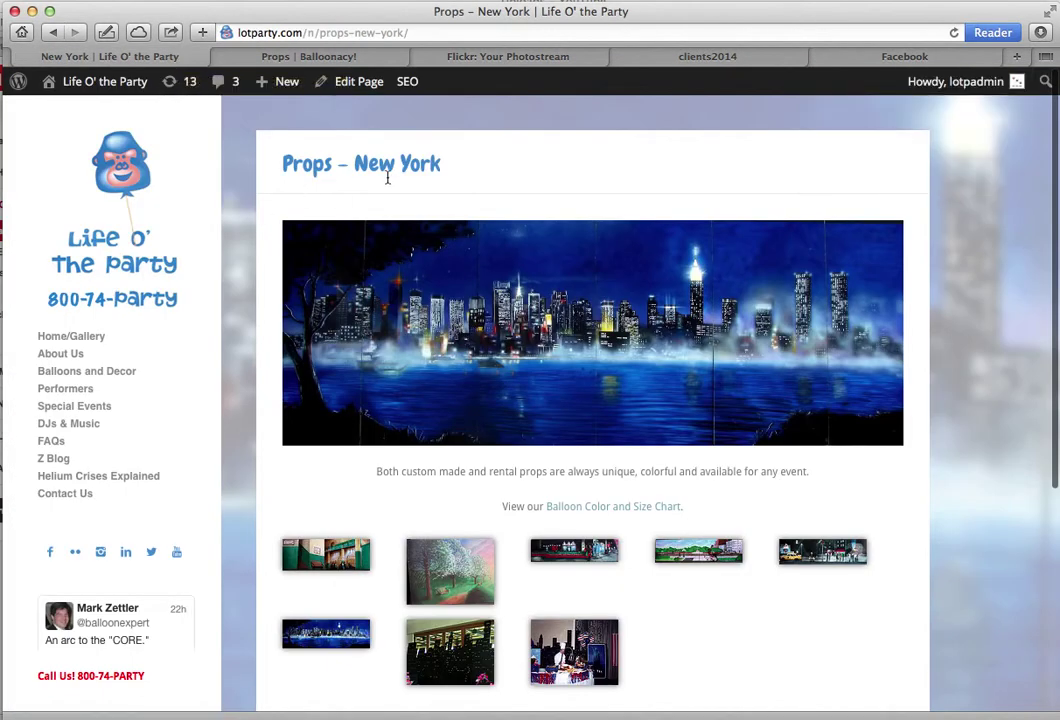
click(536, 60)
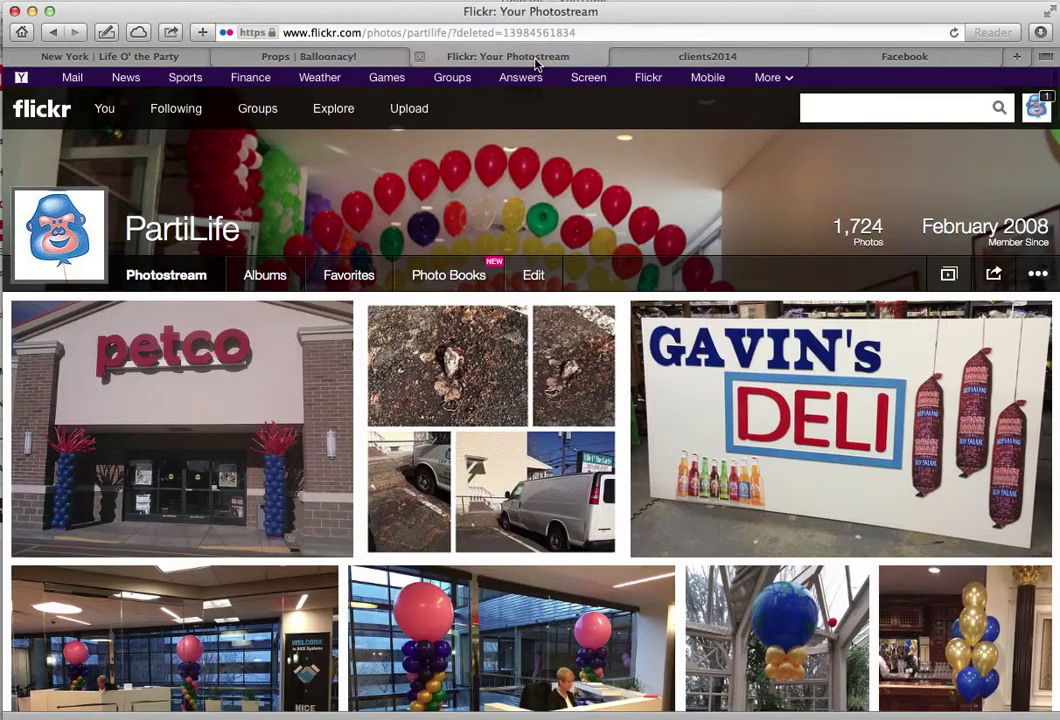
Step: View the Gavin's Deli sign photo and its tags, then bring up the clients2014 spreadsheet
click(825, 411)
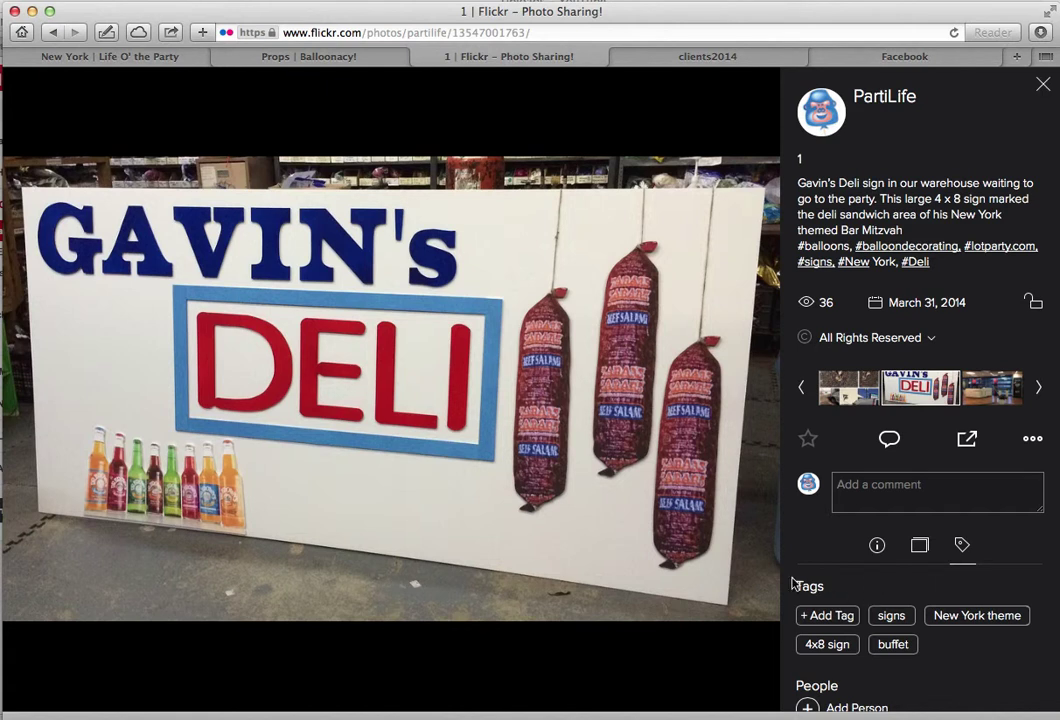
click(740, 60)
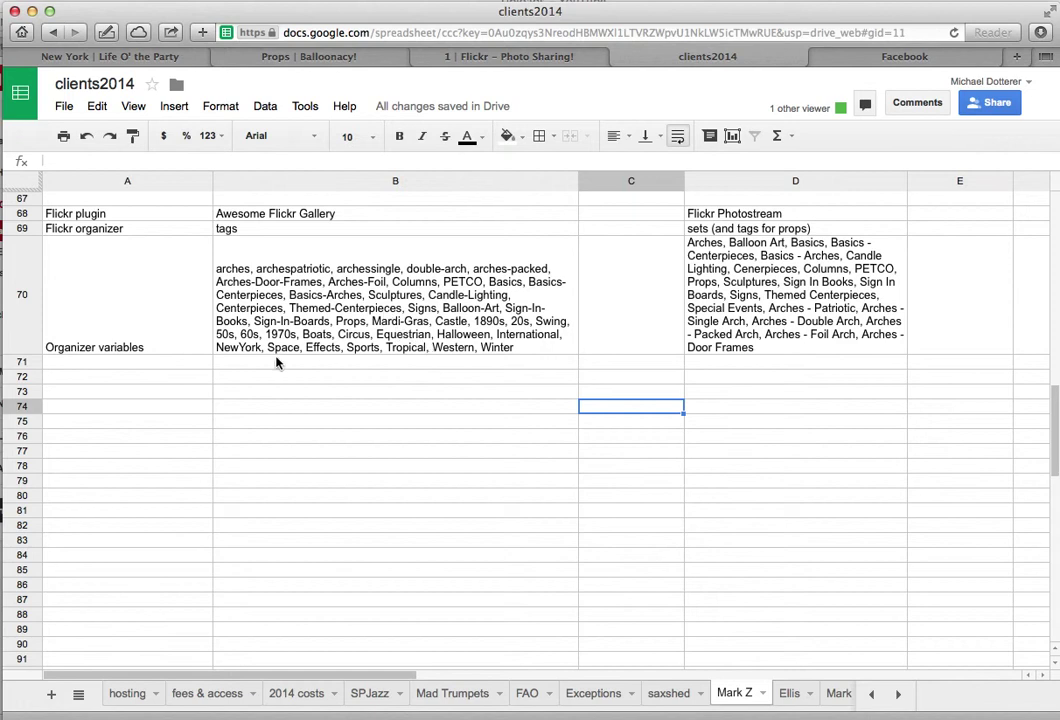
Step: Select the word NewYork in cell B70's tag list, then return to the Gavin's Deli photo
click(241, 352)
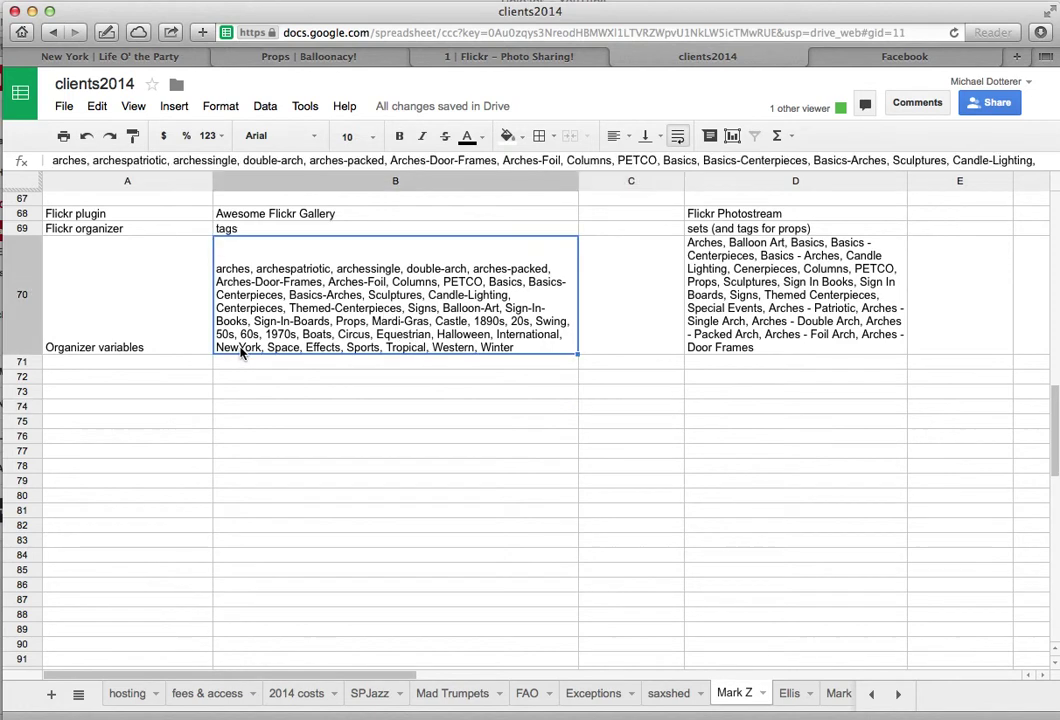
double_click(241, 352)
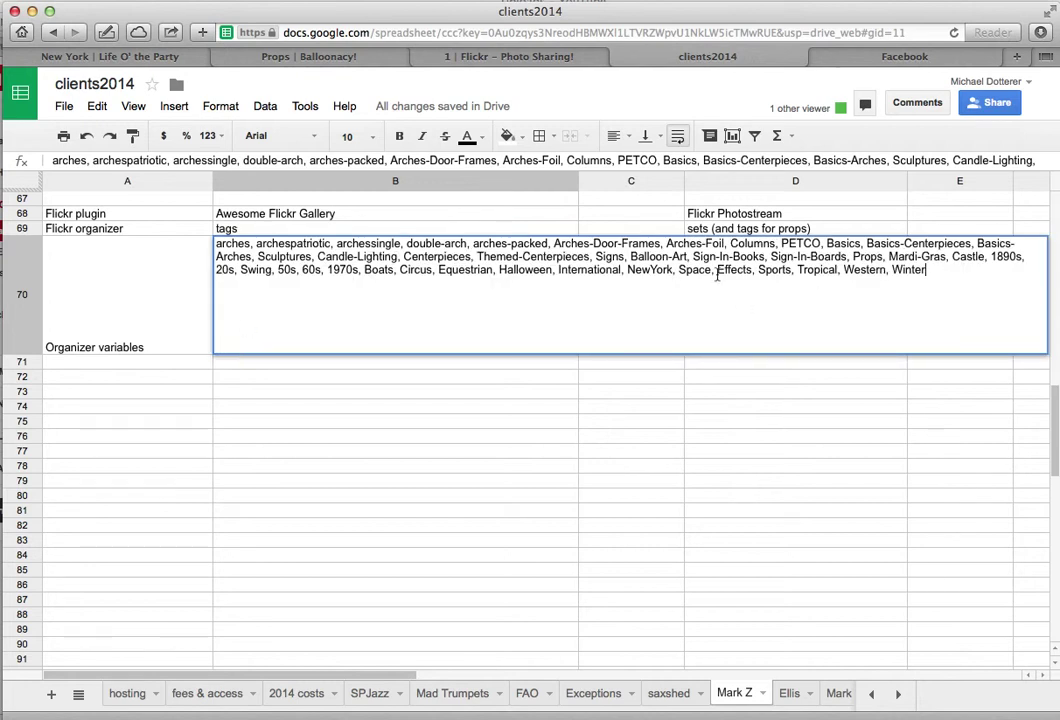
double_click(656, 270)
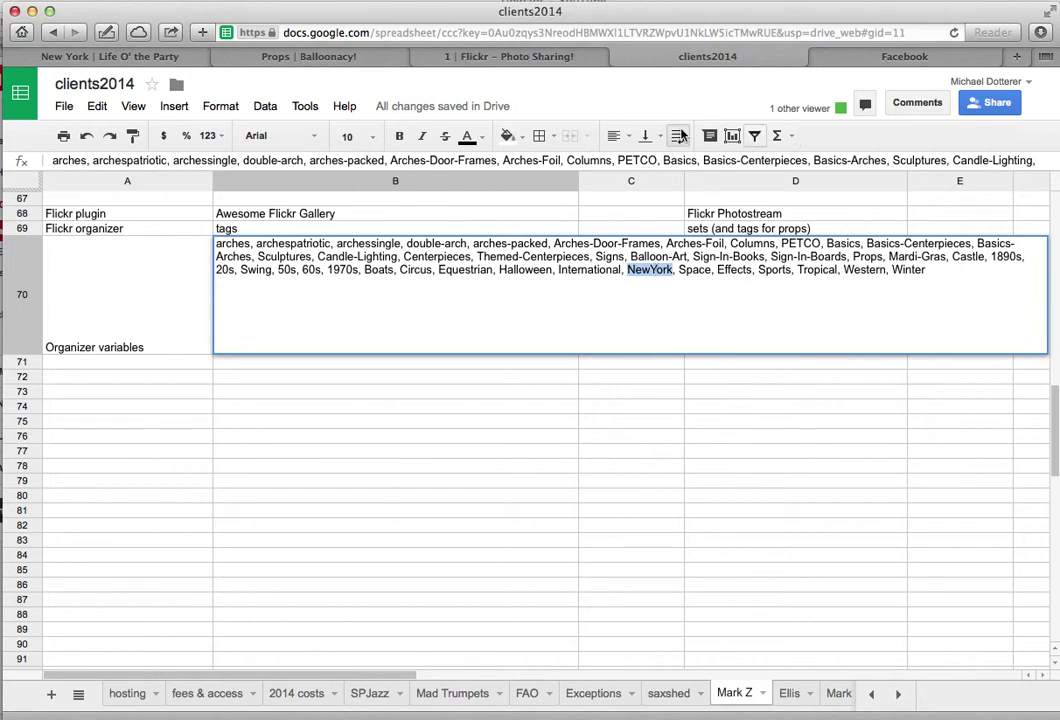
click(556, 58)
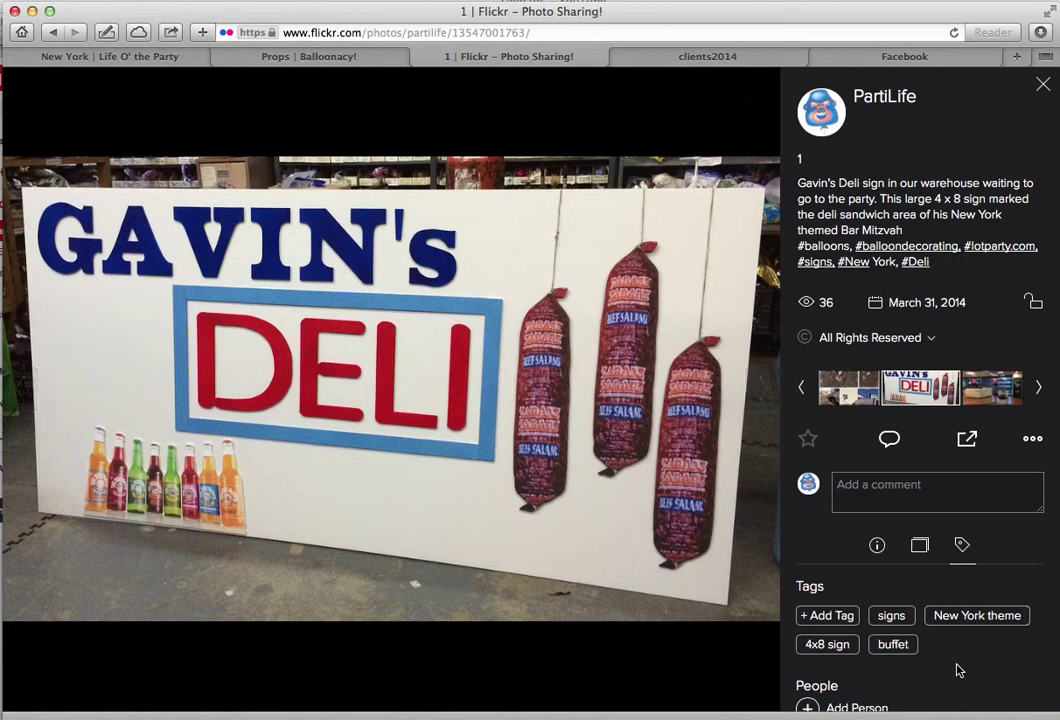
Step: Add the tag NewYork to the Gavin's Deli photo
scroll(958, 662, down, 2)
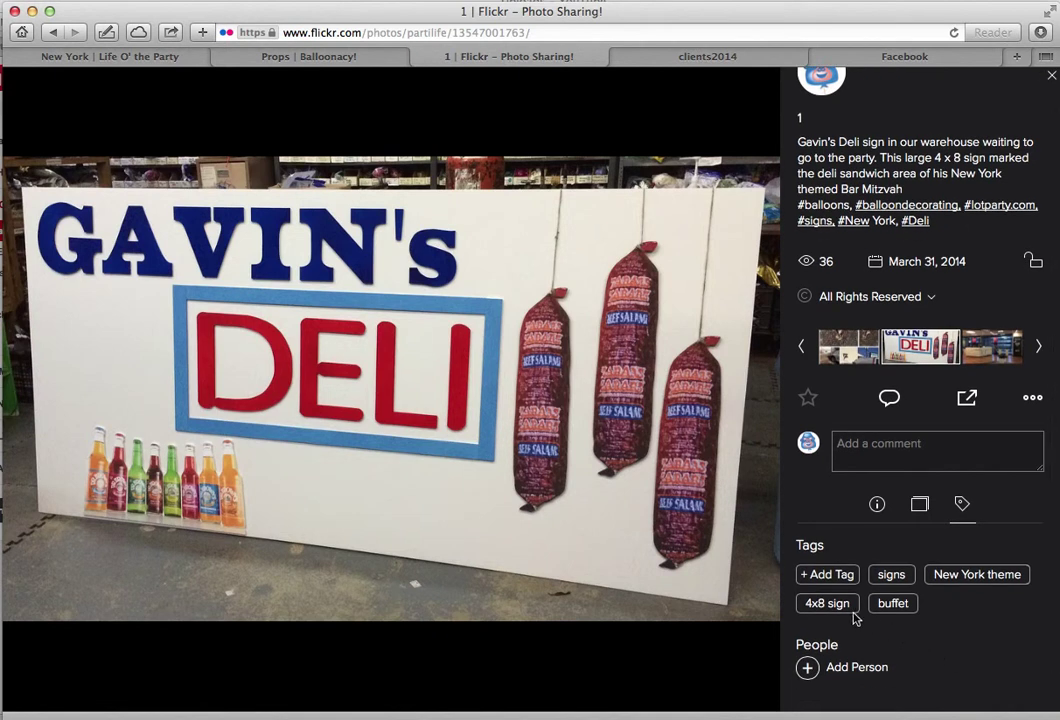
click(840, 574)
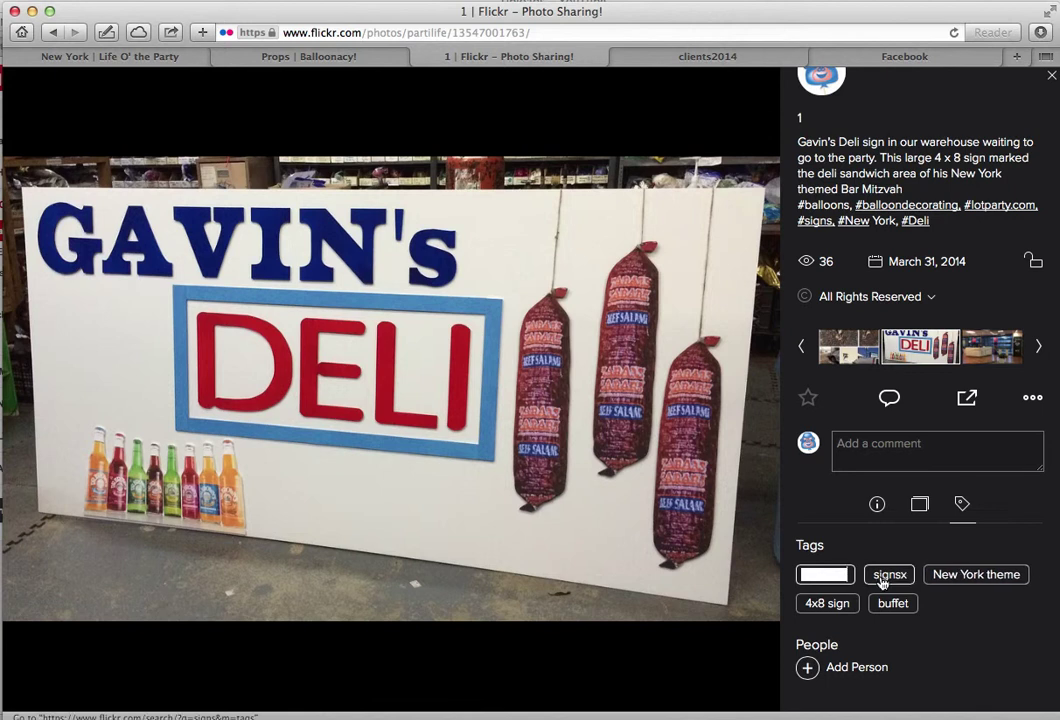
text(NewYork)
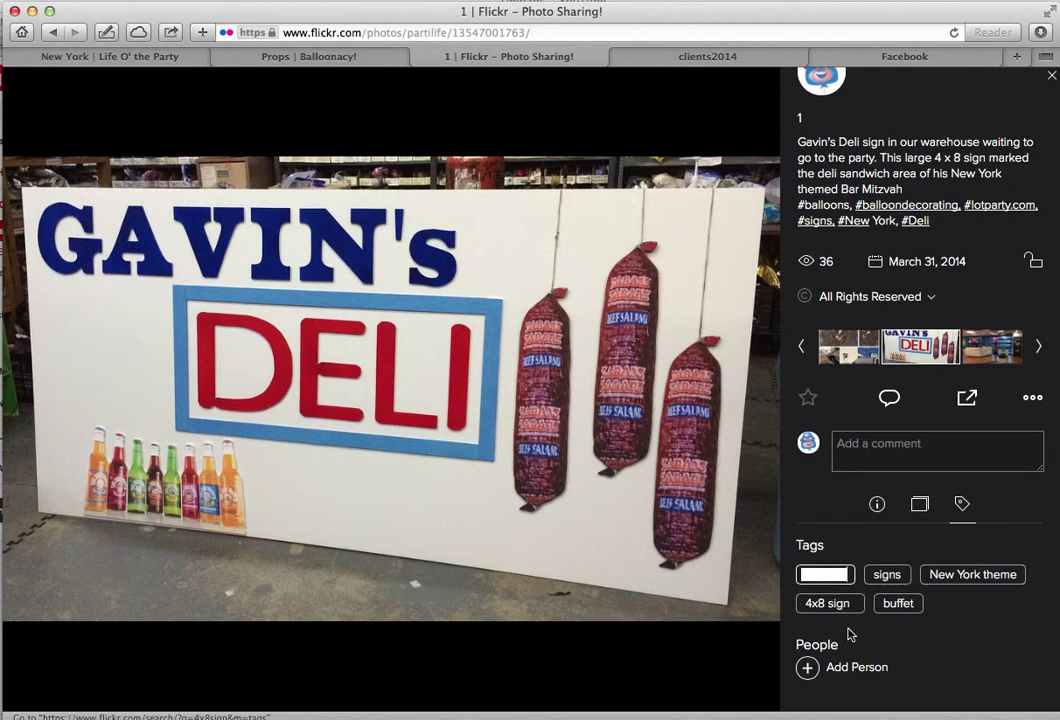
key(Return)
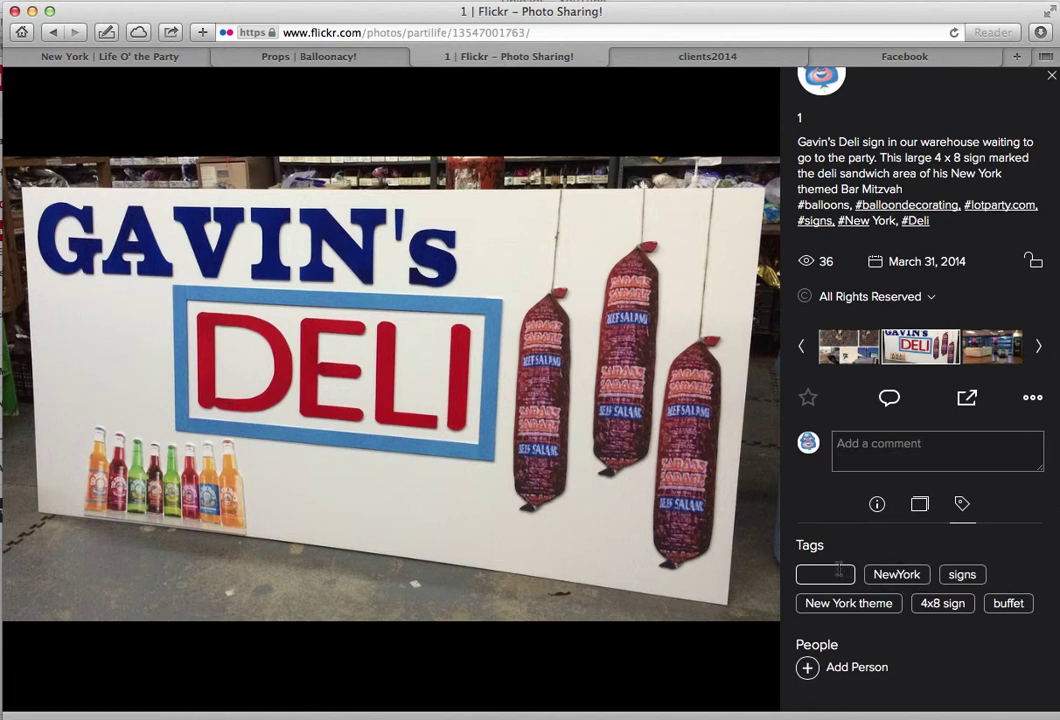
Step: Pick out the word Props in the clients2014 tag list and return to the Flickr photo
click(716, 62)
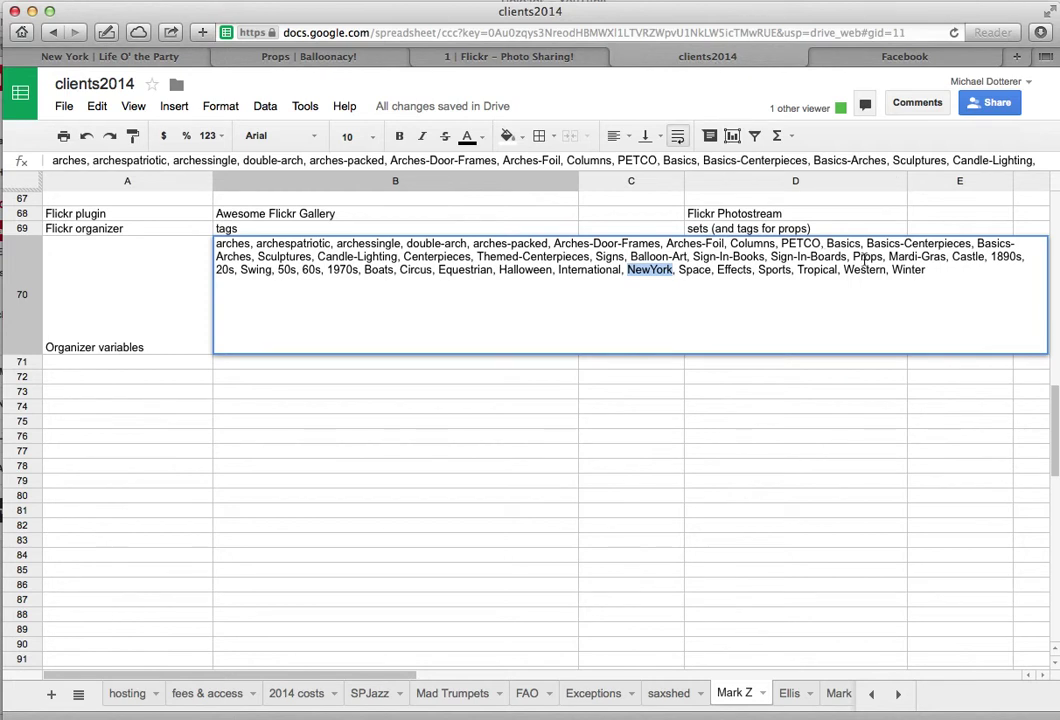
double_click(865, 258)
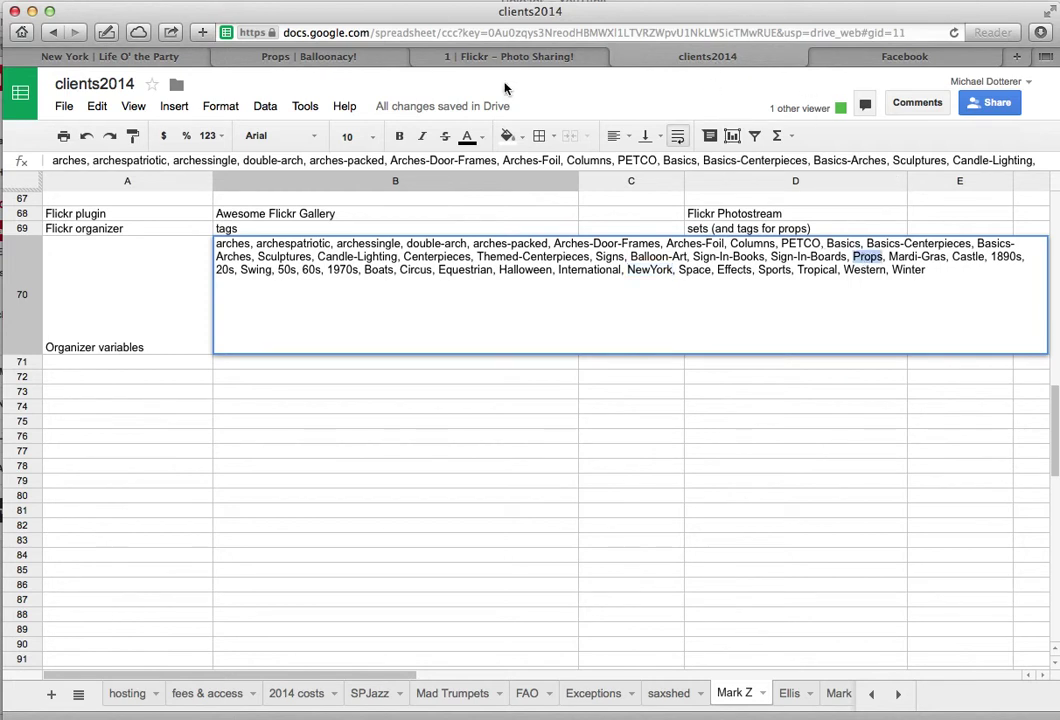
click(455, 56)
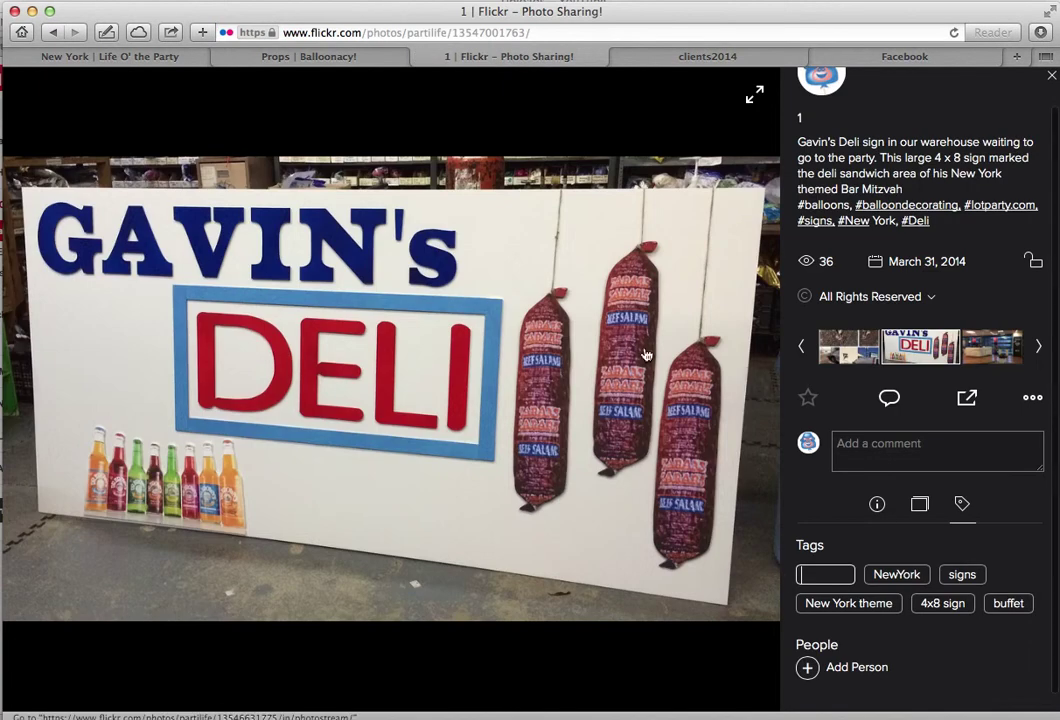
Step: Enter Props as a new tag on the Gavin's Deli photo
click(825, 576)
key(Return)
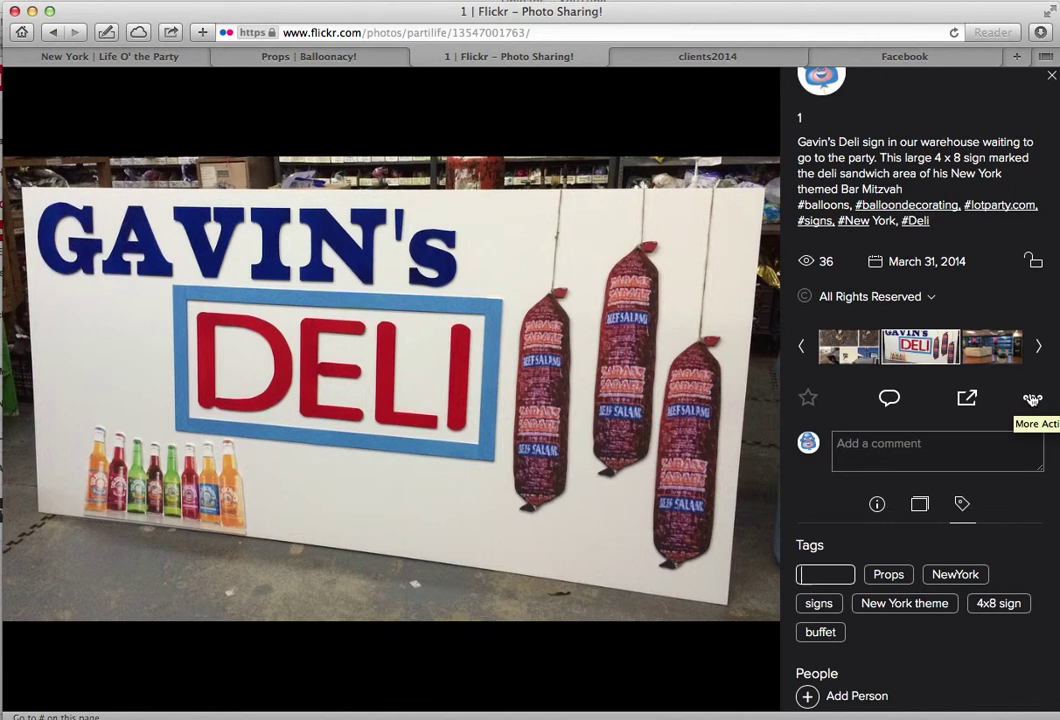
Step: Choose the Props album in the Add to / remove from album dialog and confirm with Done
click(1032, 399)
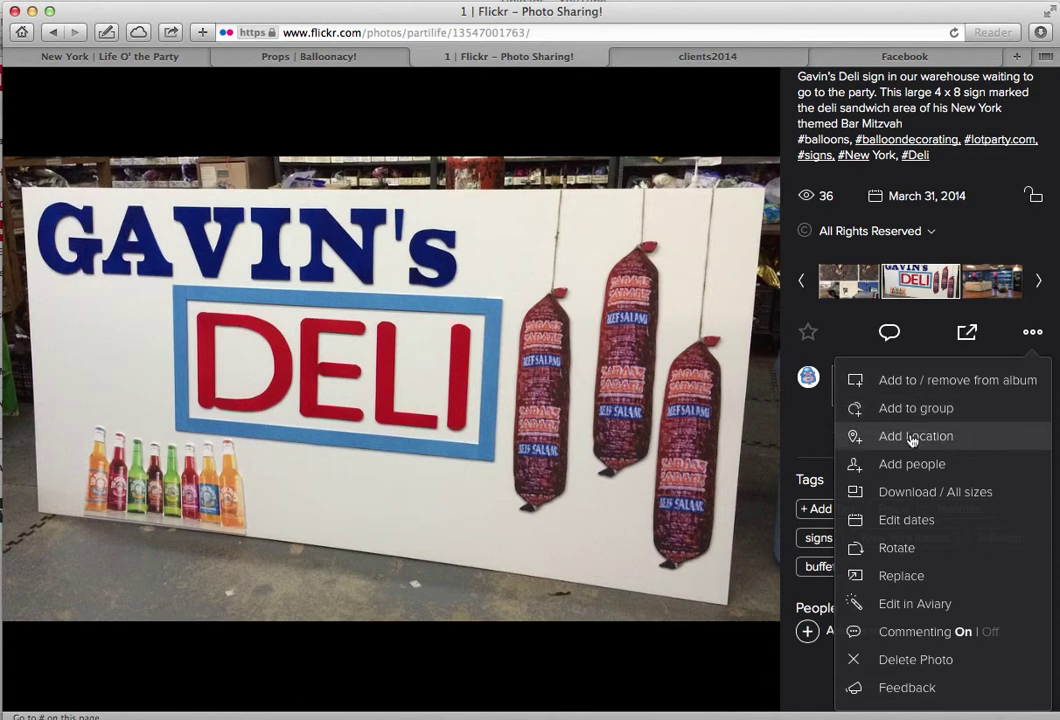
click(924, 386)
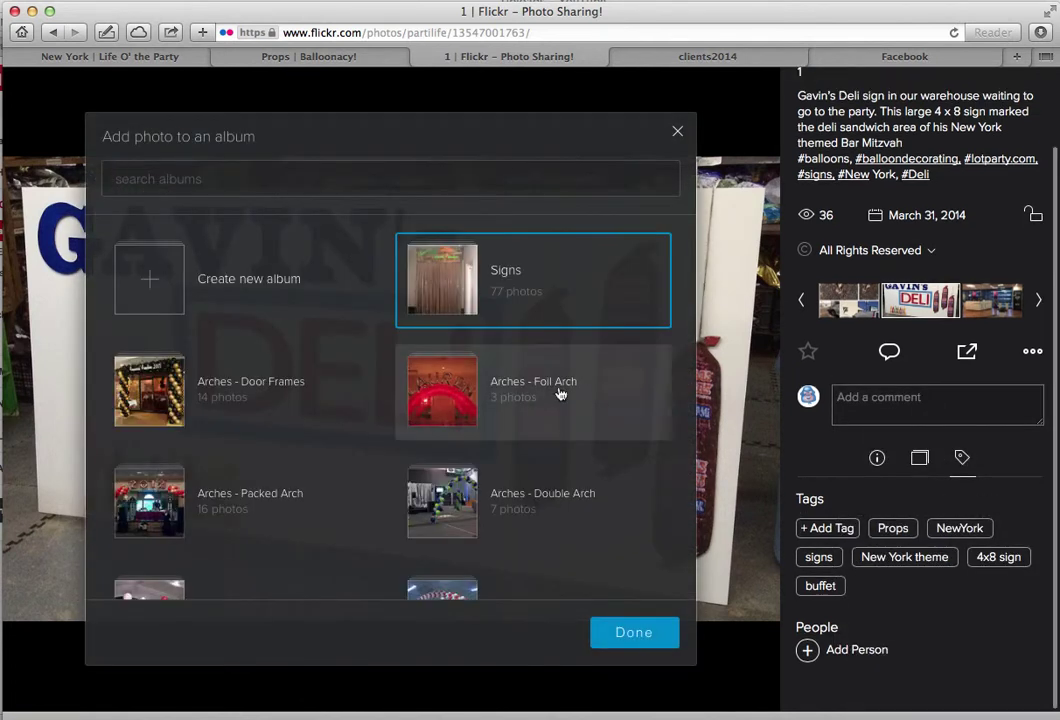
scroll(515, 543, down, 5)
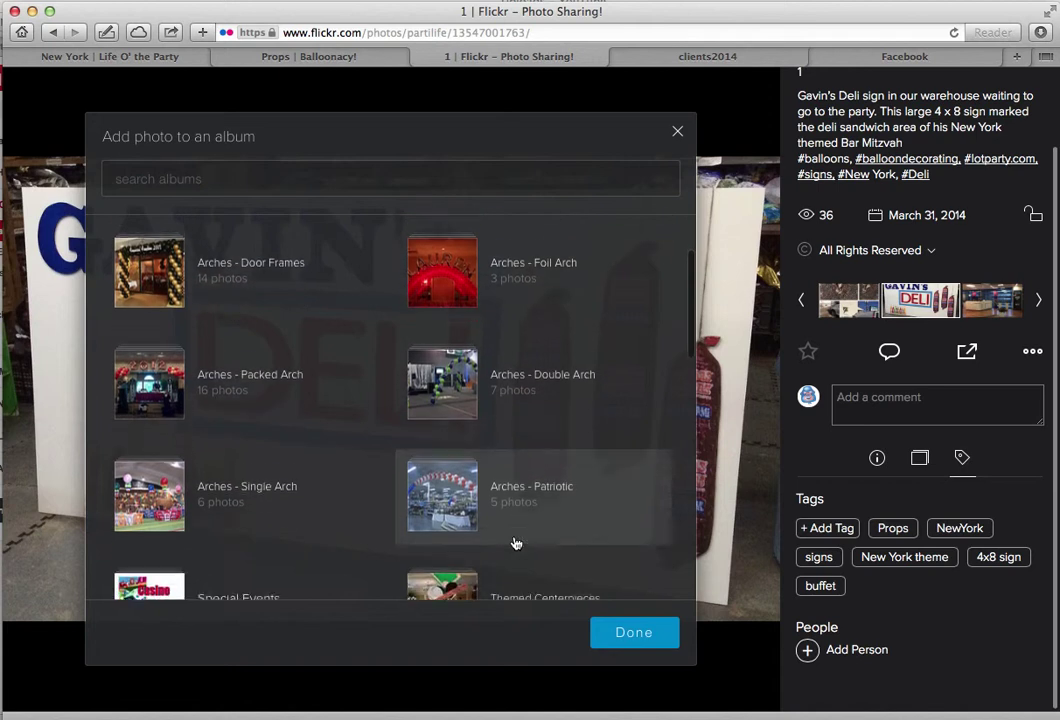
scroll(515, 543, up, 5)
scroll(515, 543, down, 5)
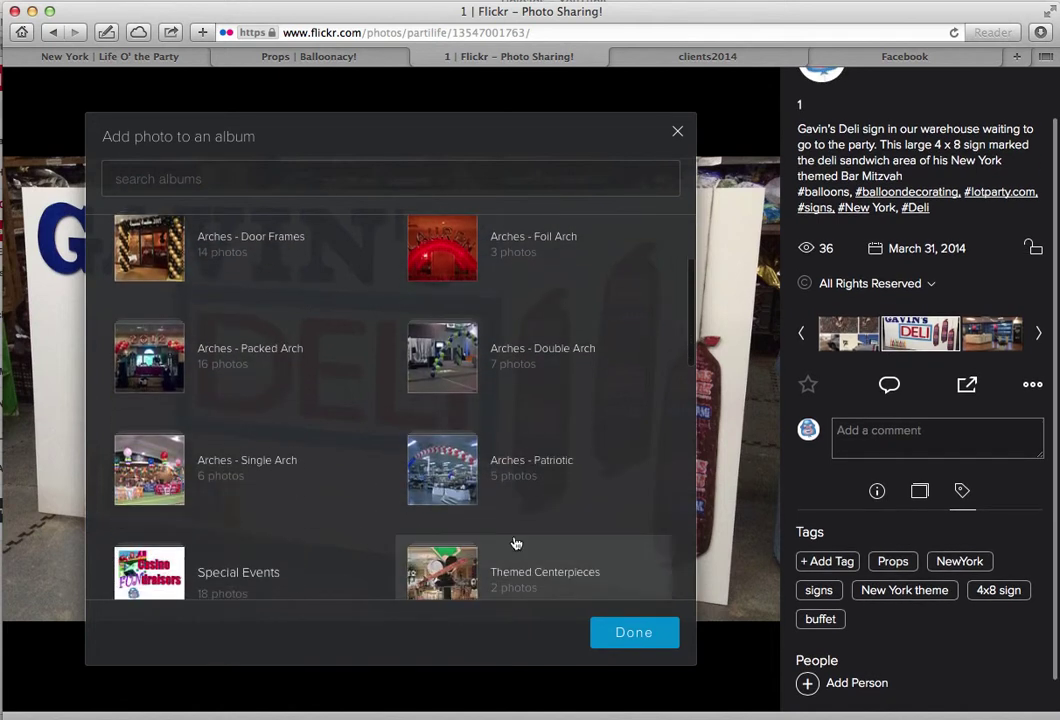
scroll(360, 444, down, 8)
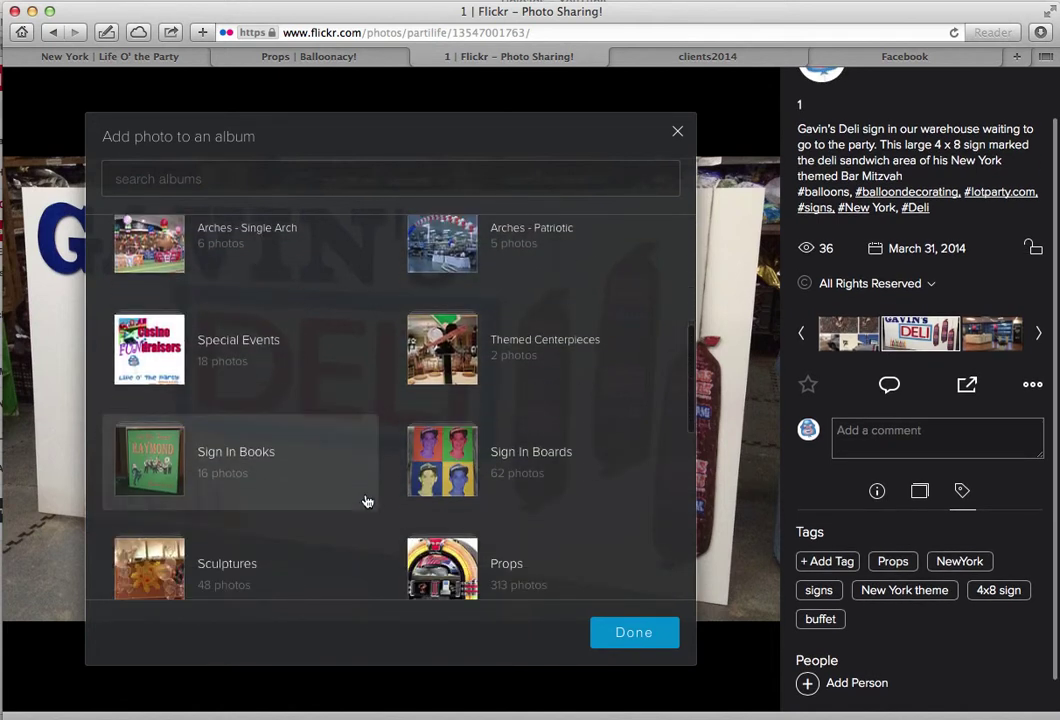
scroll(357, 377, down, 3)
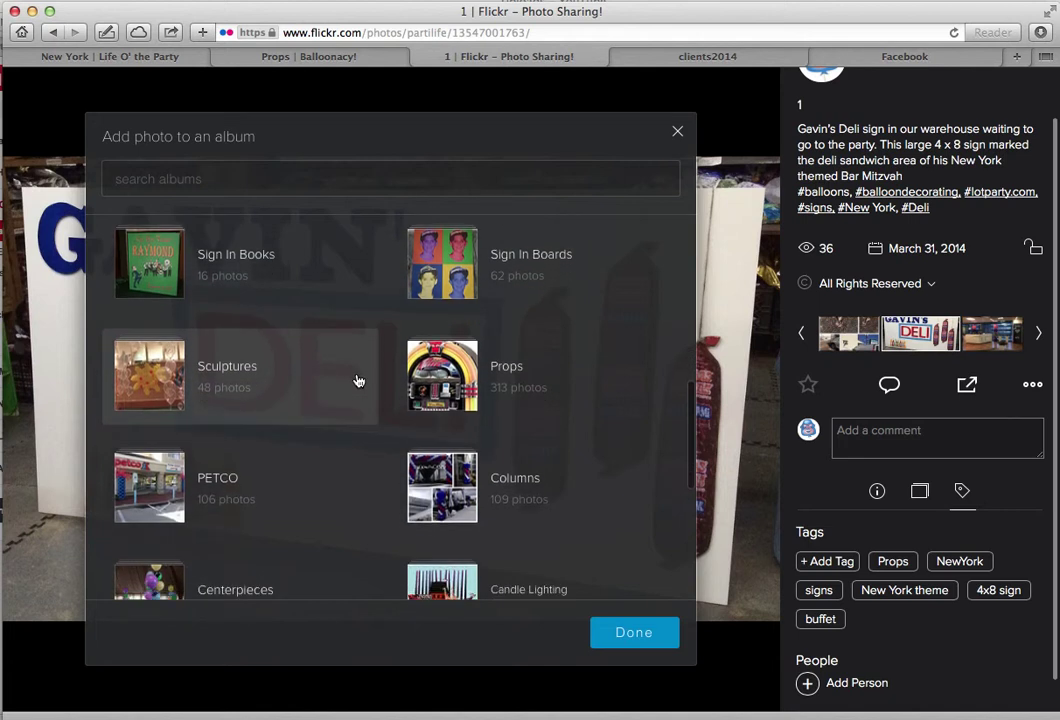
click(470, 370)
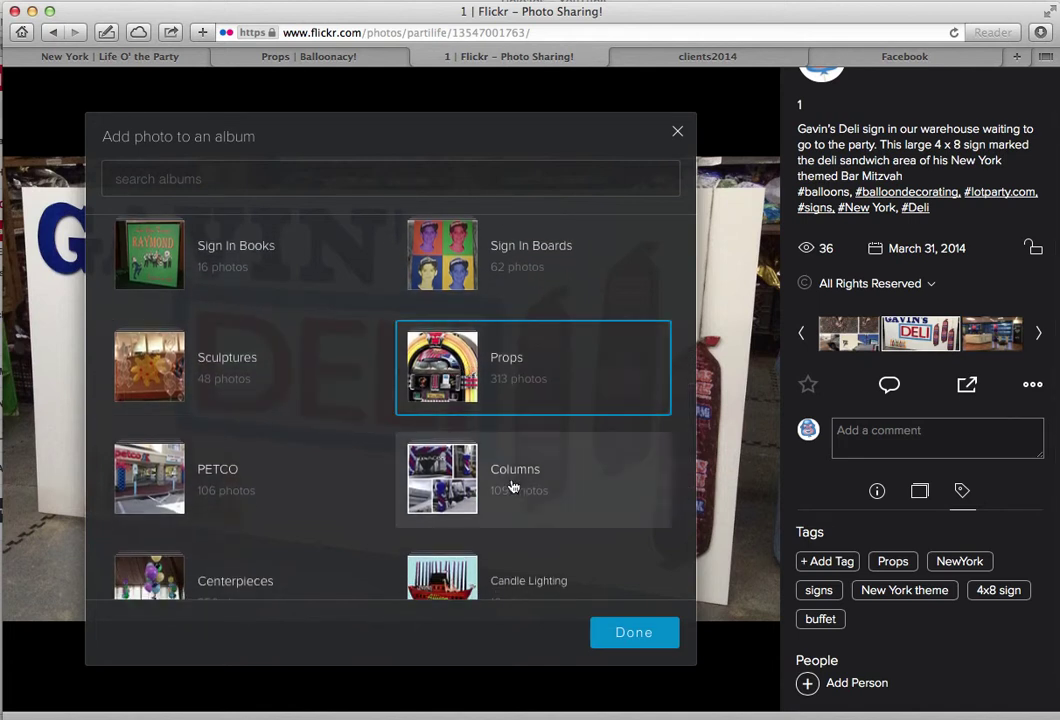
click(634, 634)
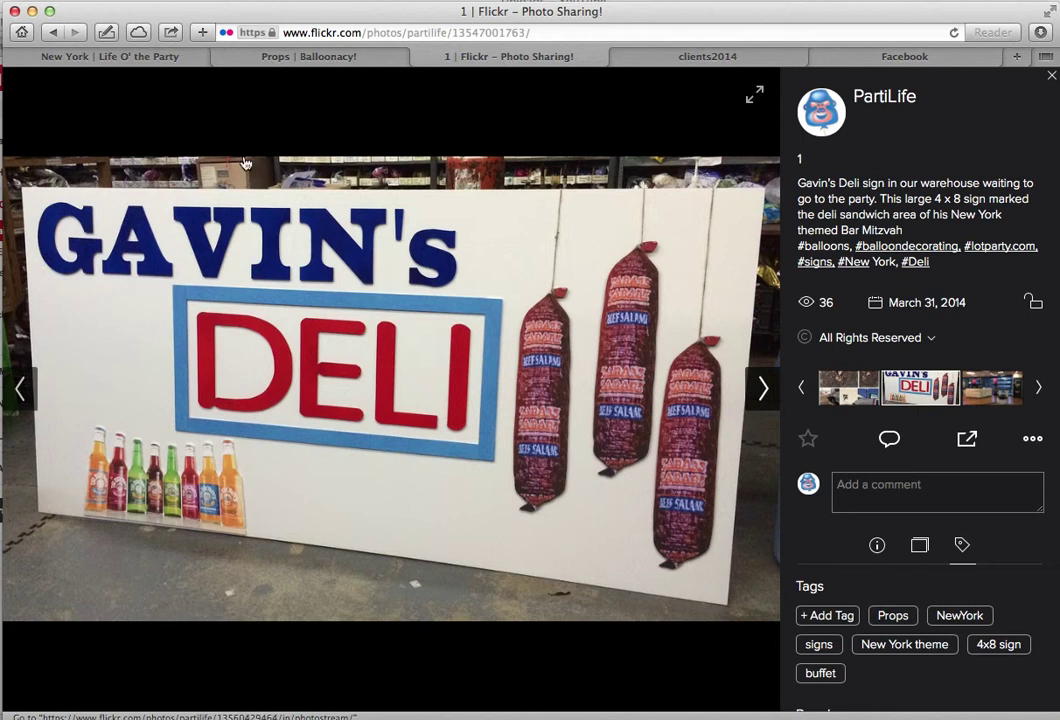
Step: Reload the Life O' the Party Props – New York page to confirm Gavin's Deli, then go to Balloonacy Props
click(143, 60)
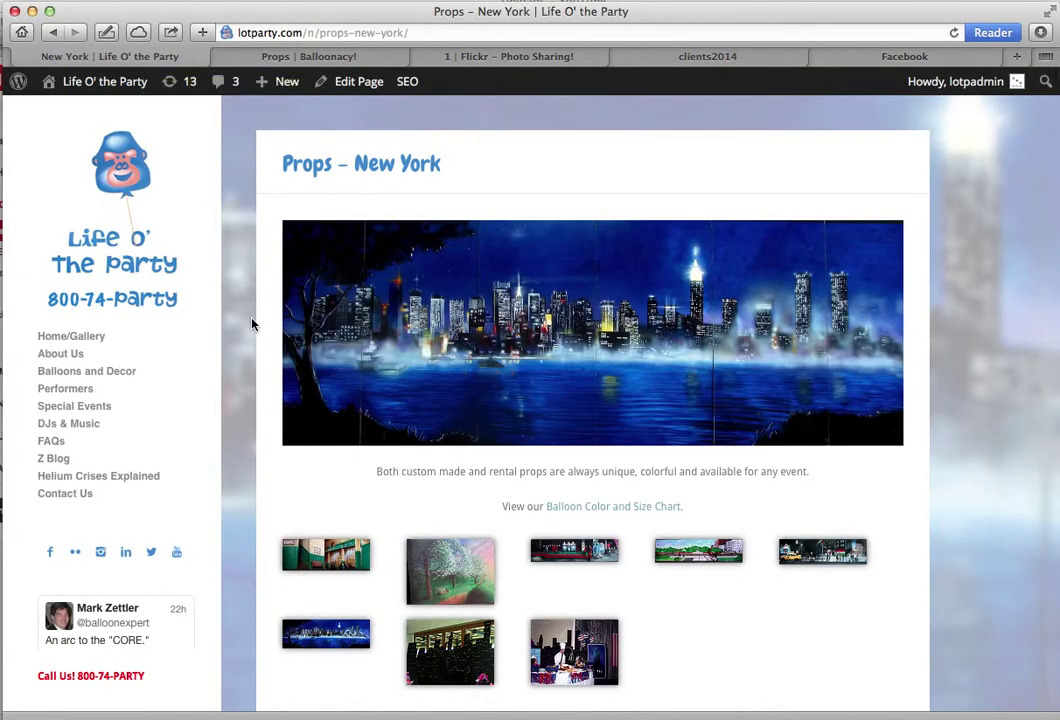
key(super+l)
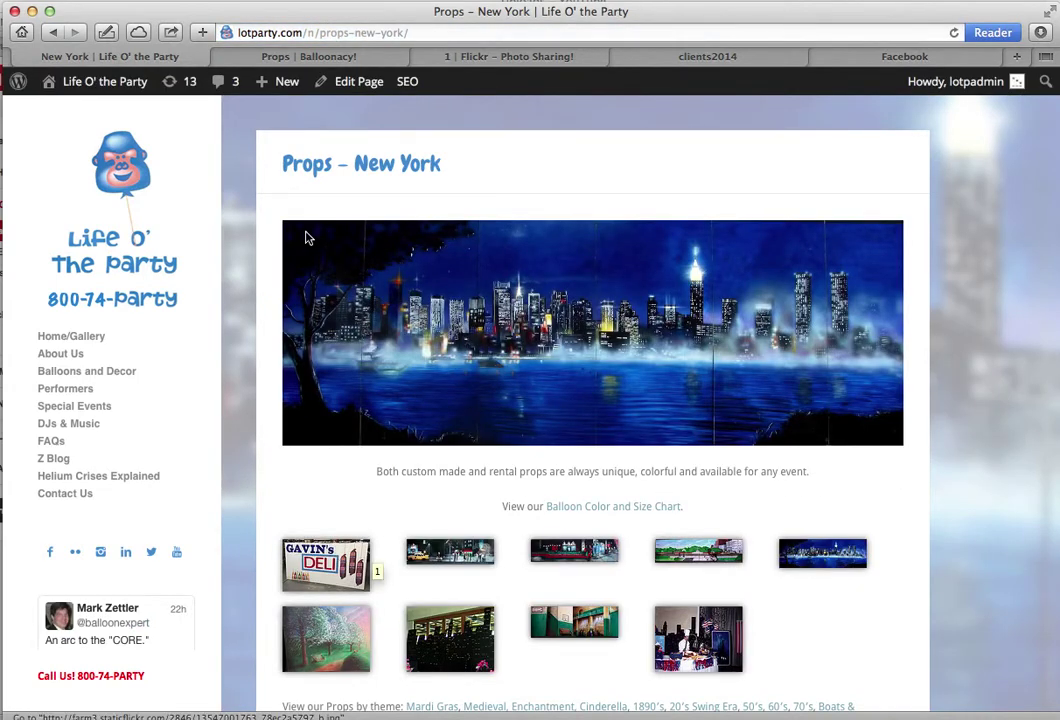
click(330, 56)
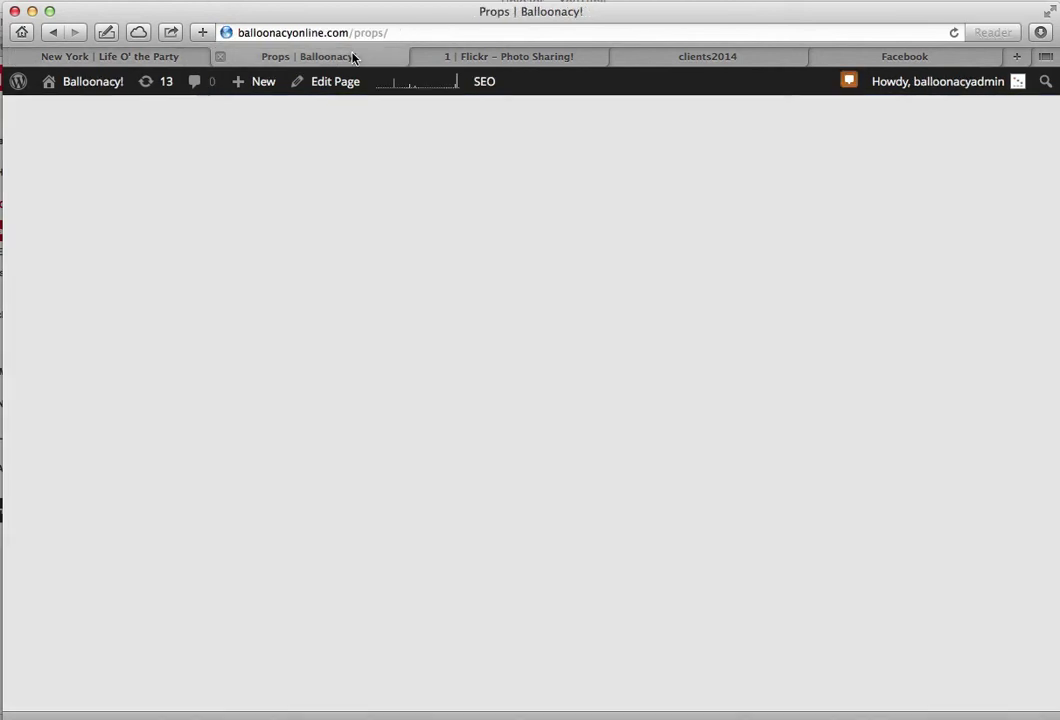
Step: Open the New York theme link on the Balloonacy Props page, then return to the Flickr photo
scroll(375, 208, down, 5)
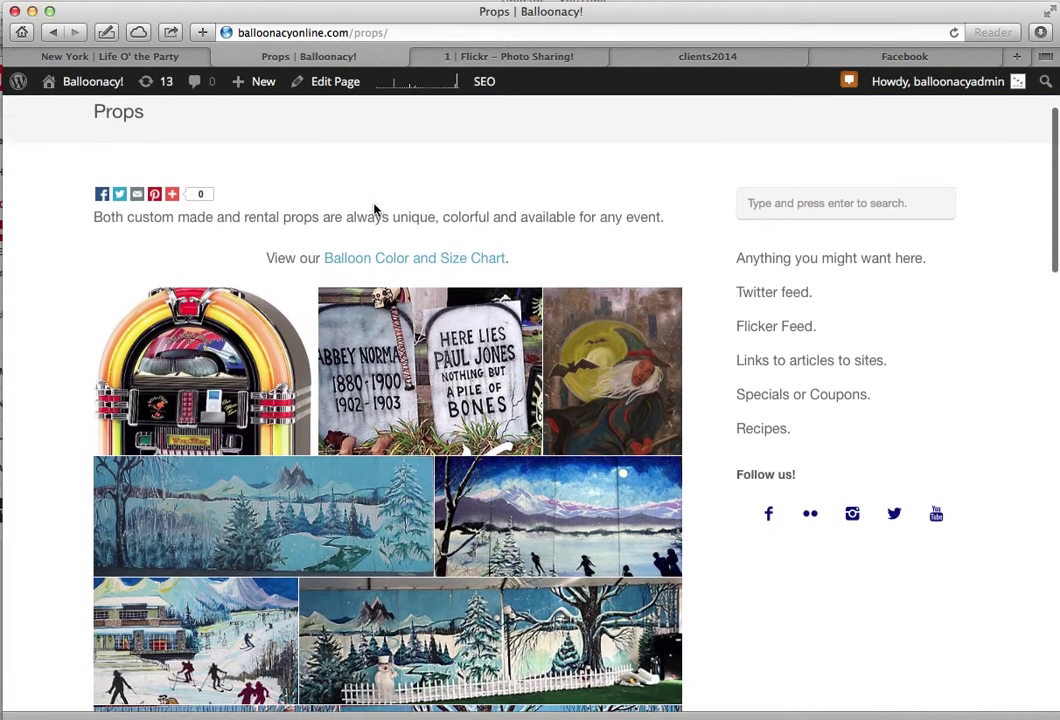
scroll(375, 207, up, 2)
scroll(375, 208, down, 6)
scroll(376, 210, down, 13)
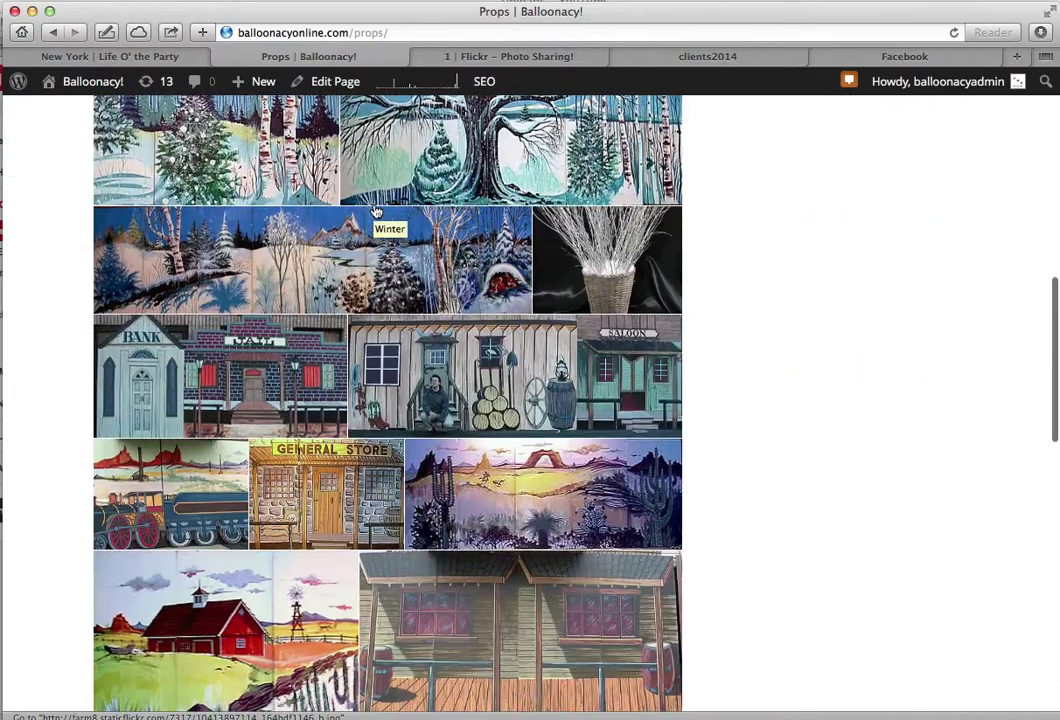
scroll(376, 280, down, 3)
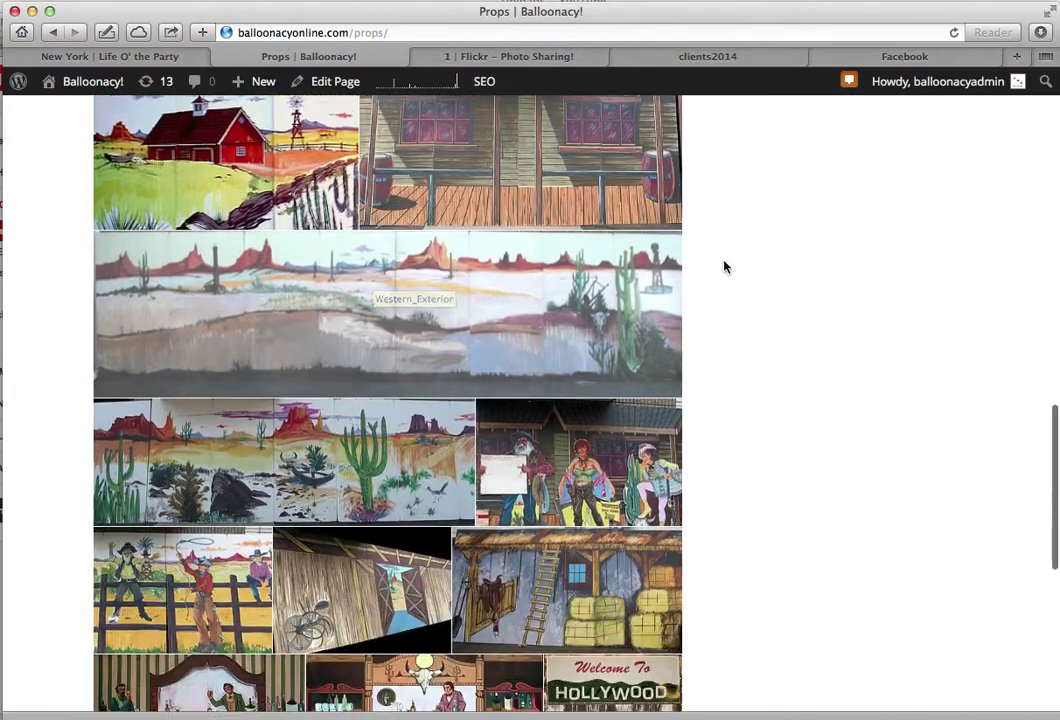
scroll(724, 267, down, 10)
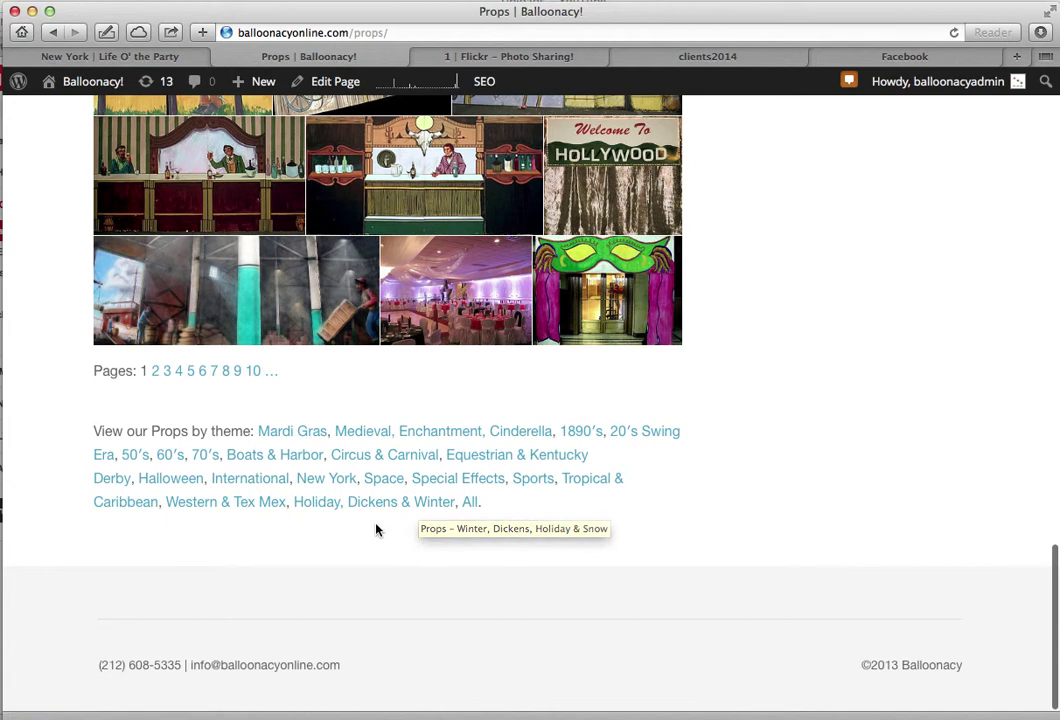
click(333, 480)
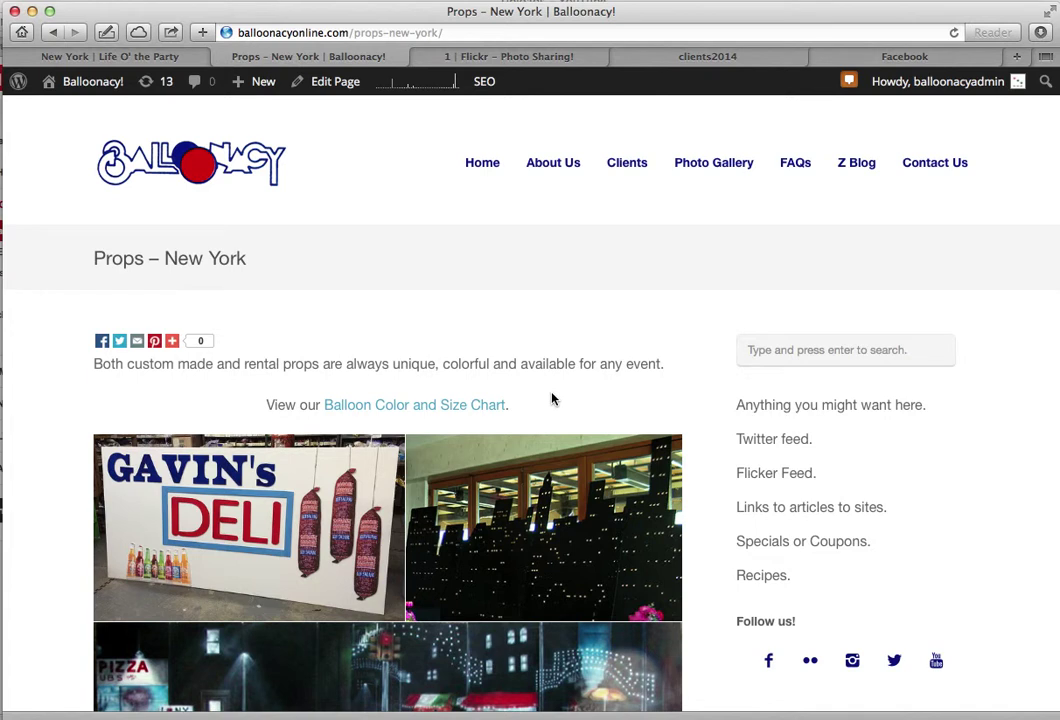
click(578, 60)
scroll(752, 560, down, 1)
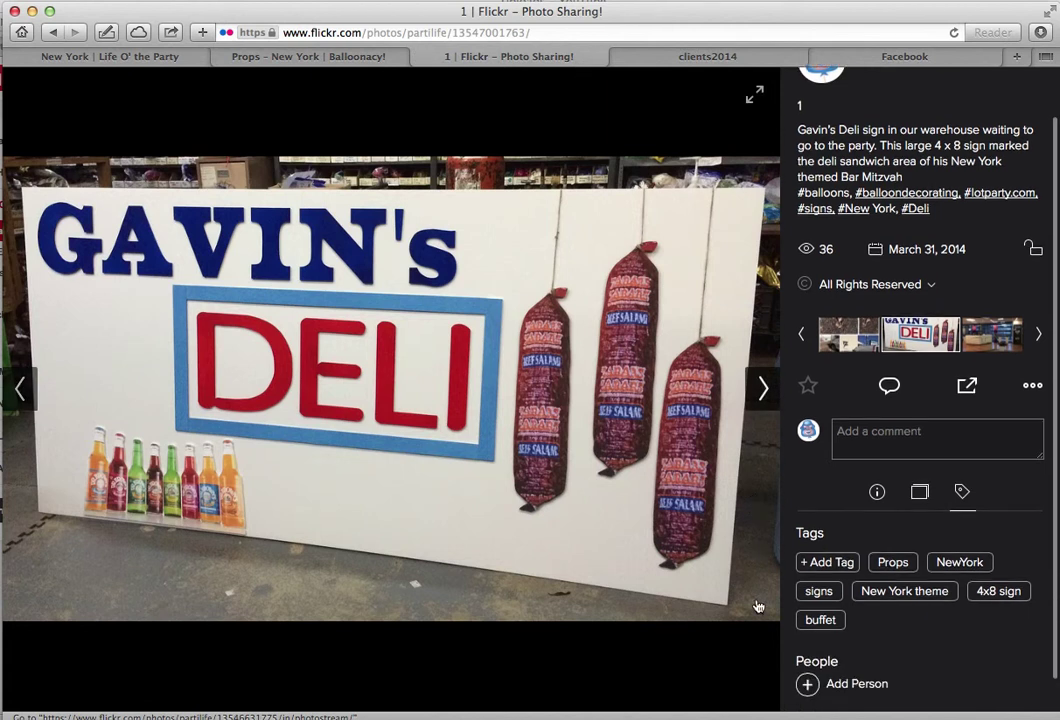